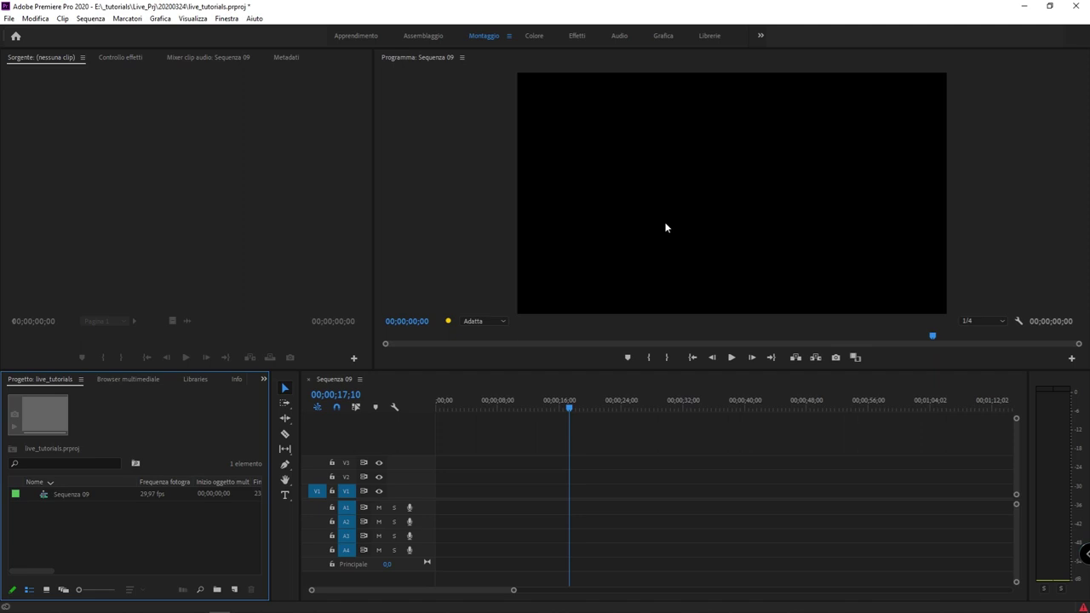
- Import Lighthouse - 1917.mp4 into the project
double_click(116, 522)
left_click(382, 119)
left_click(334, 116)
double_click(334, 116)
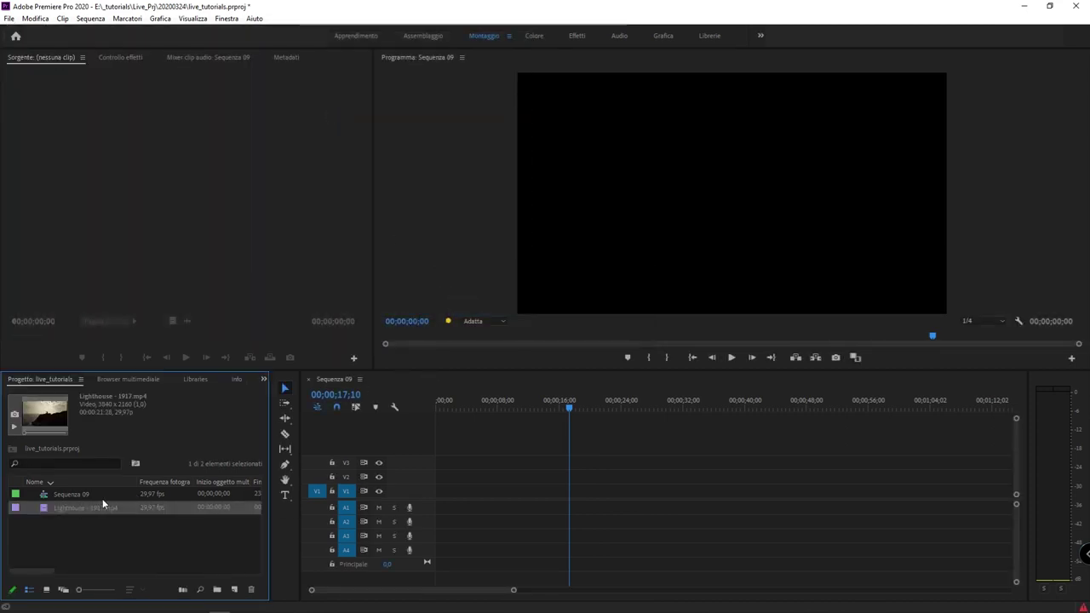
- Place the Lighthouse clip at the start of V1 and preview it, stopping at 00;00;17;06
left_click_drag(71, 507, 416, 497)
left_click(524, 410)
left_click_drag(524, 410, 521, 410)
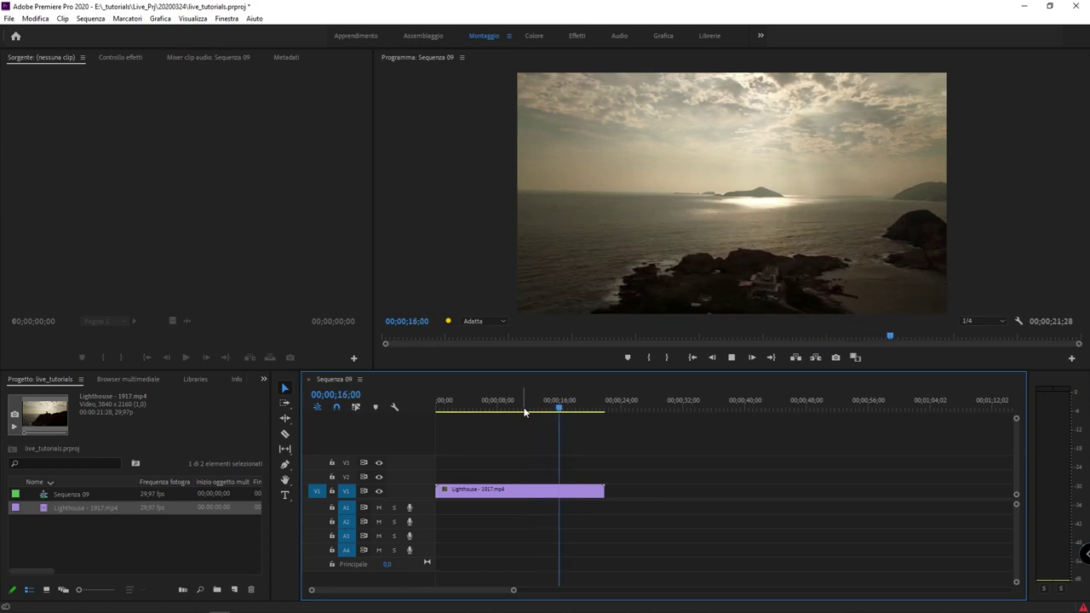
key("space")
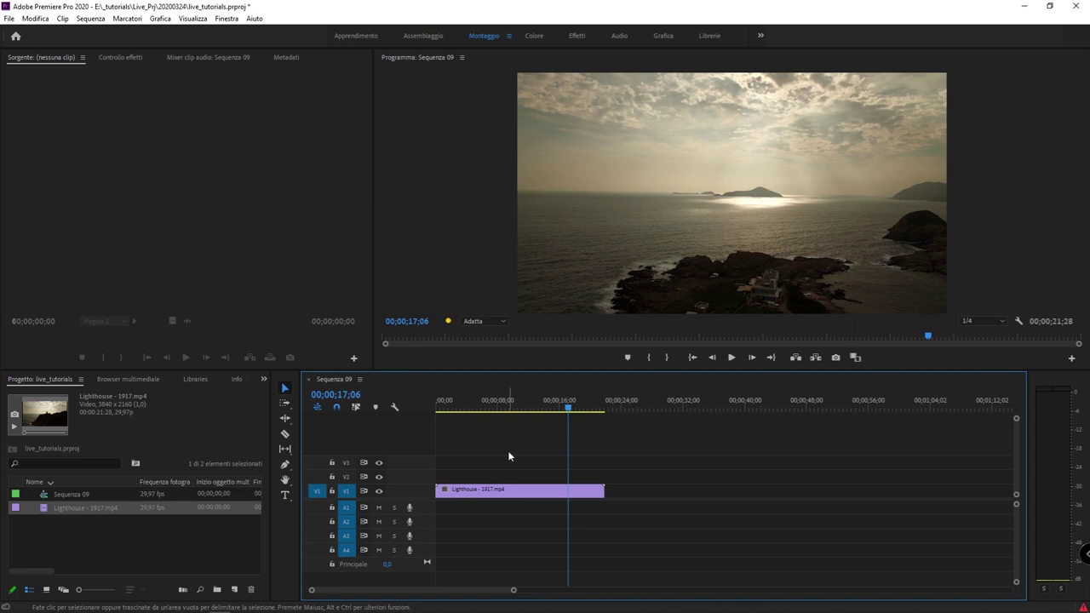
- Open Proxy > Crea proxy for the Lighthouse clip, showing the H.264 Low Resolution Proxy preset
left_click(114, 508)
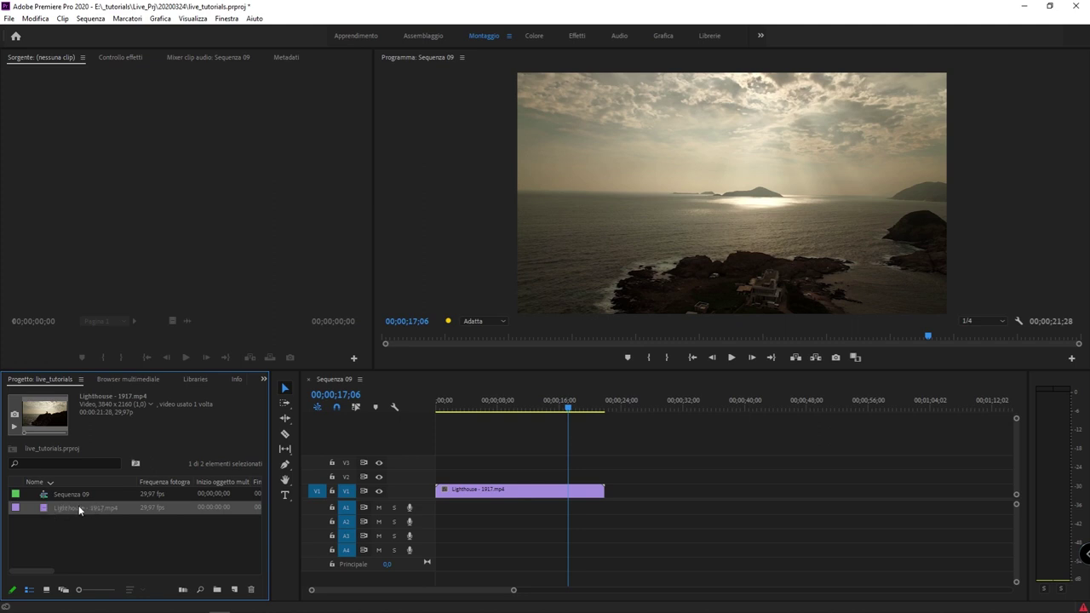
right_click(61, 509)
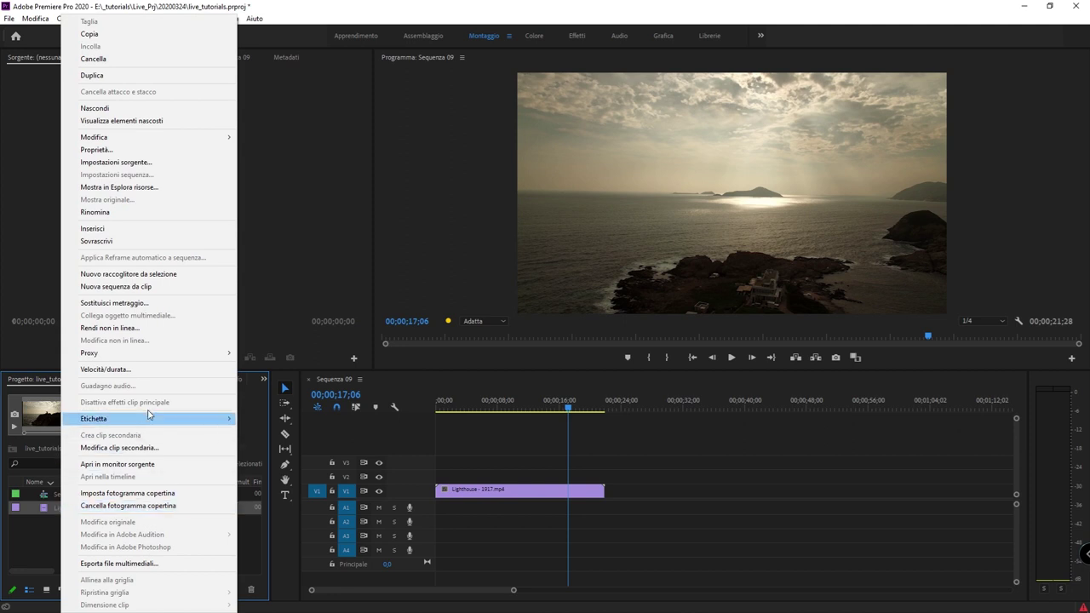
mouse_move(167, 352)
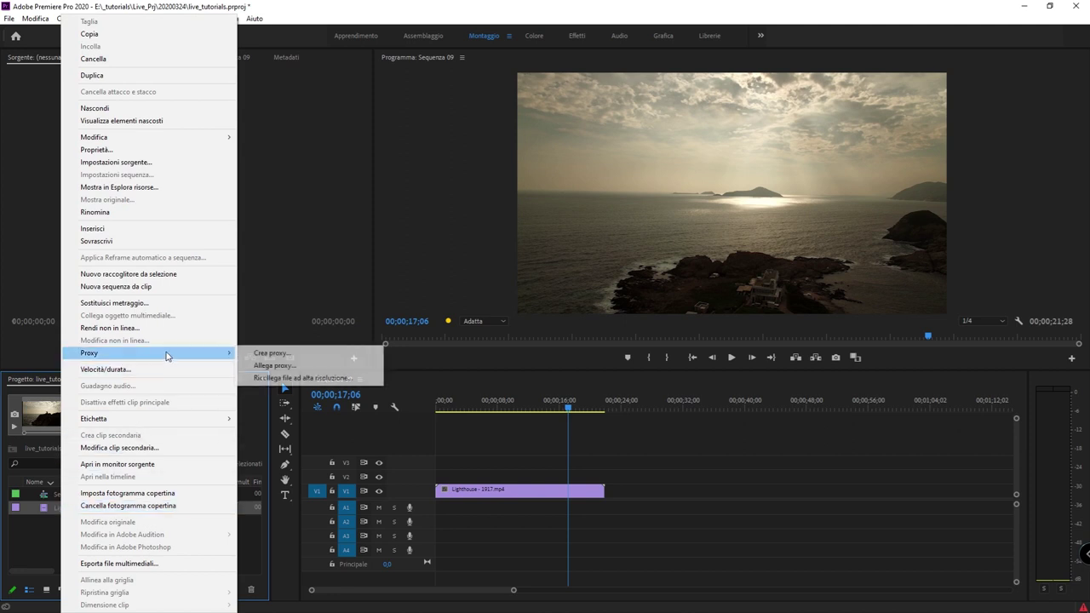
left_click(324, 353)
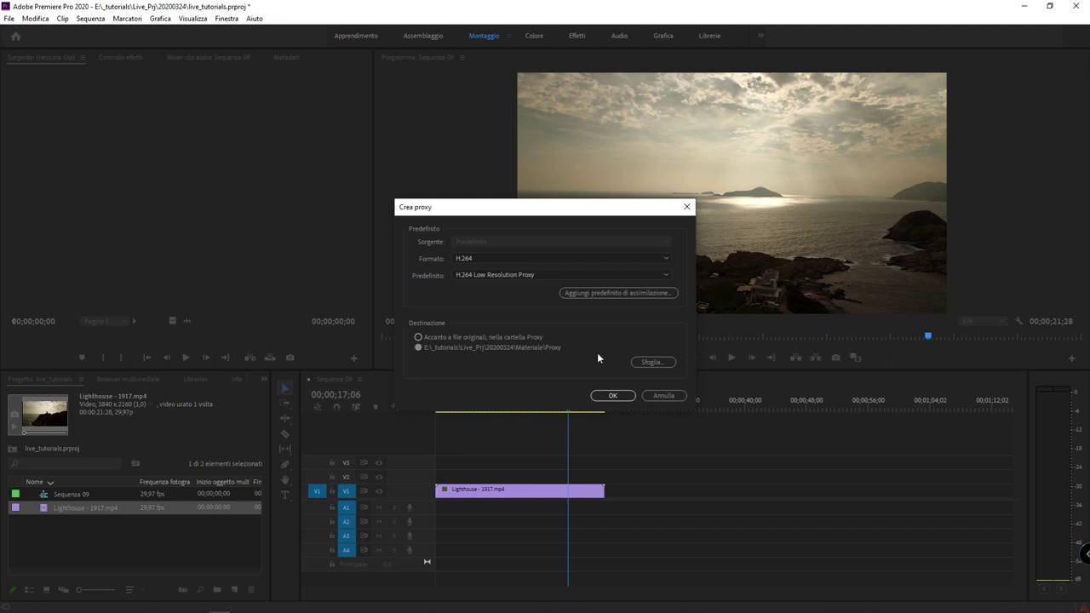
- Set the proxy destination to Materiale\Proxy, confirm, and bring Media Encoder forward
left_click(652, 363)
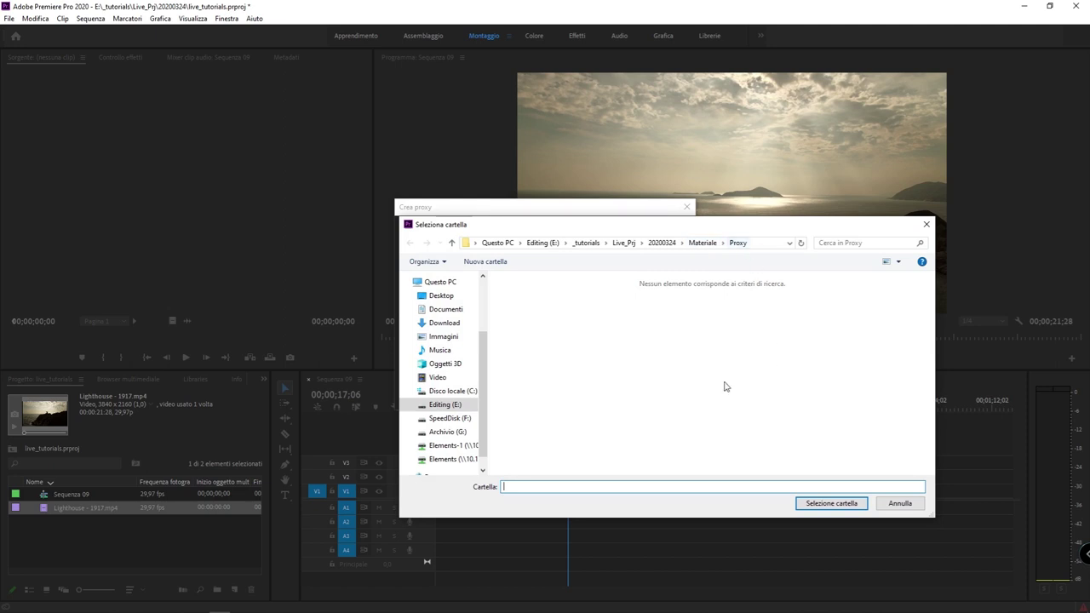
left_click(824, 506)
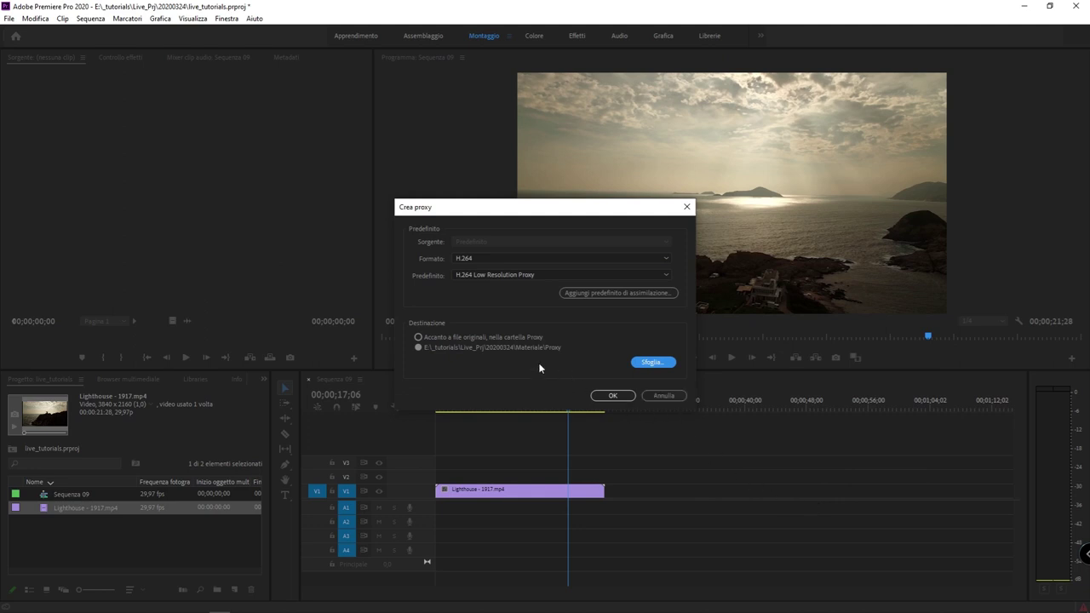
left_click(614, 396)
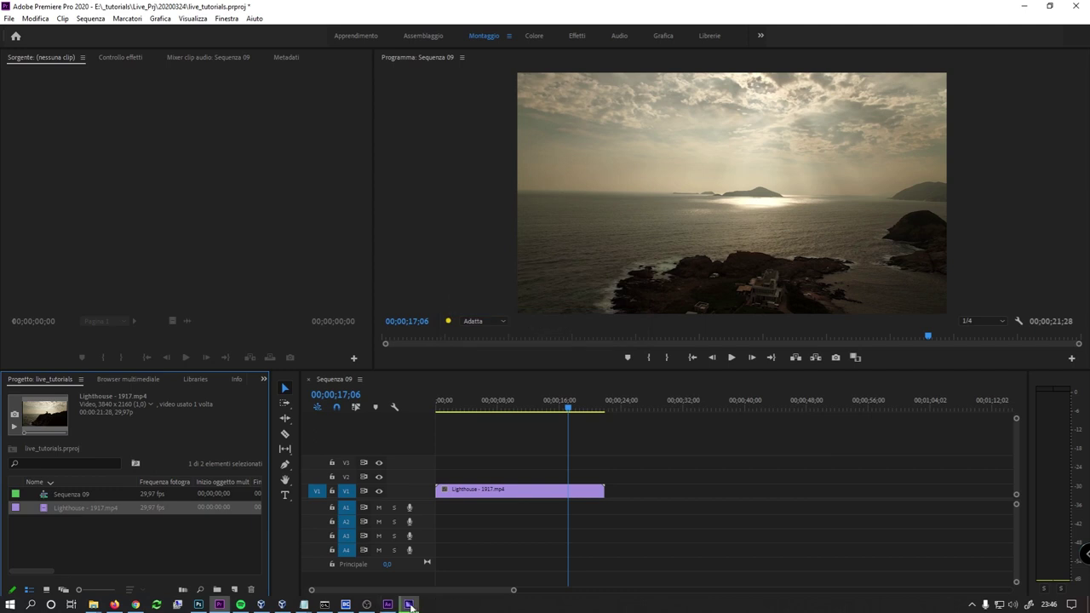
left_click(409, 604)
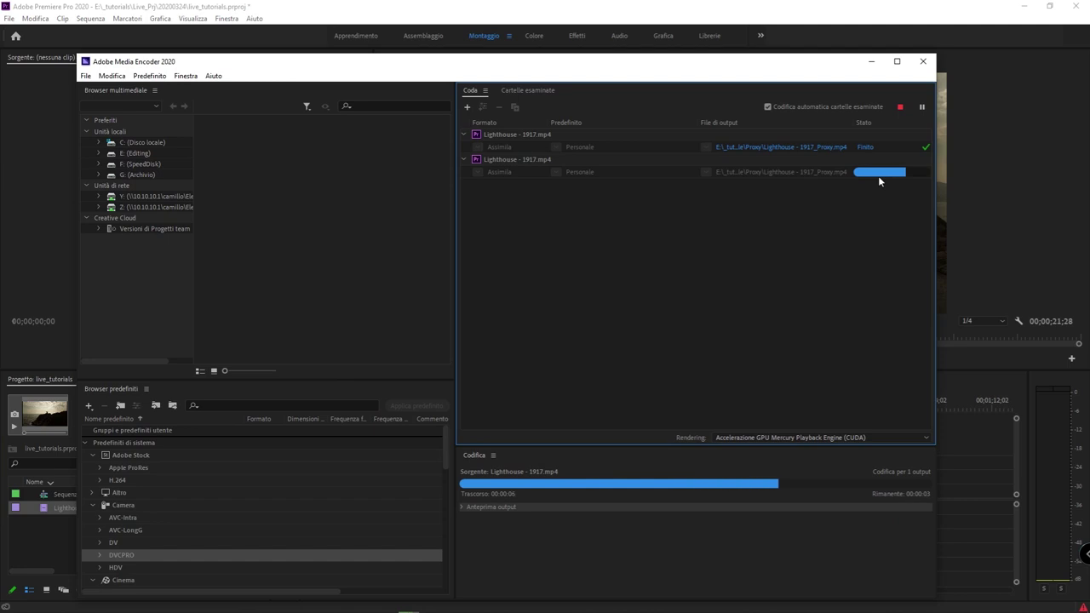
- Minimize Media Encoder once the Lighthouse proxy encode finishes
left_click(877, 64)
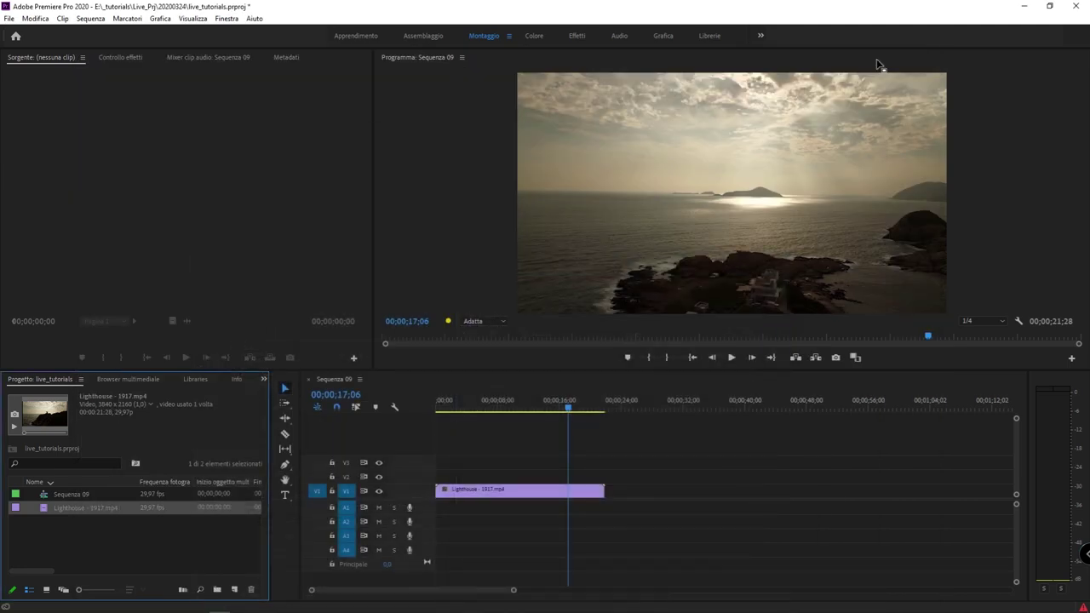
left_click(517, 401)
key("space")
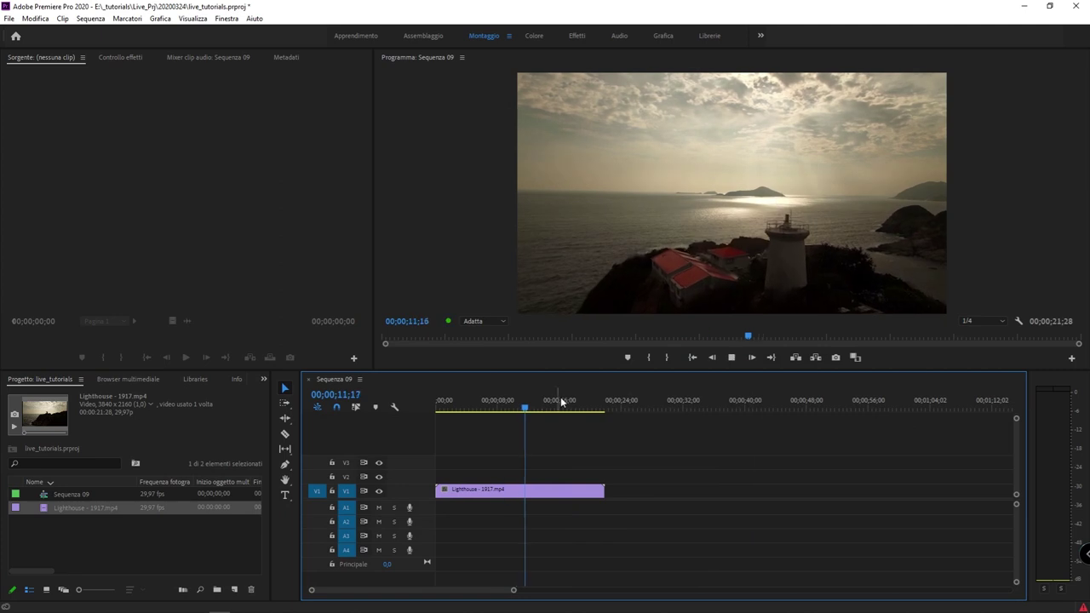
left_click_drag(564, 401, 554, 403)
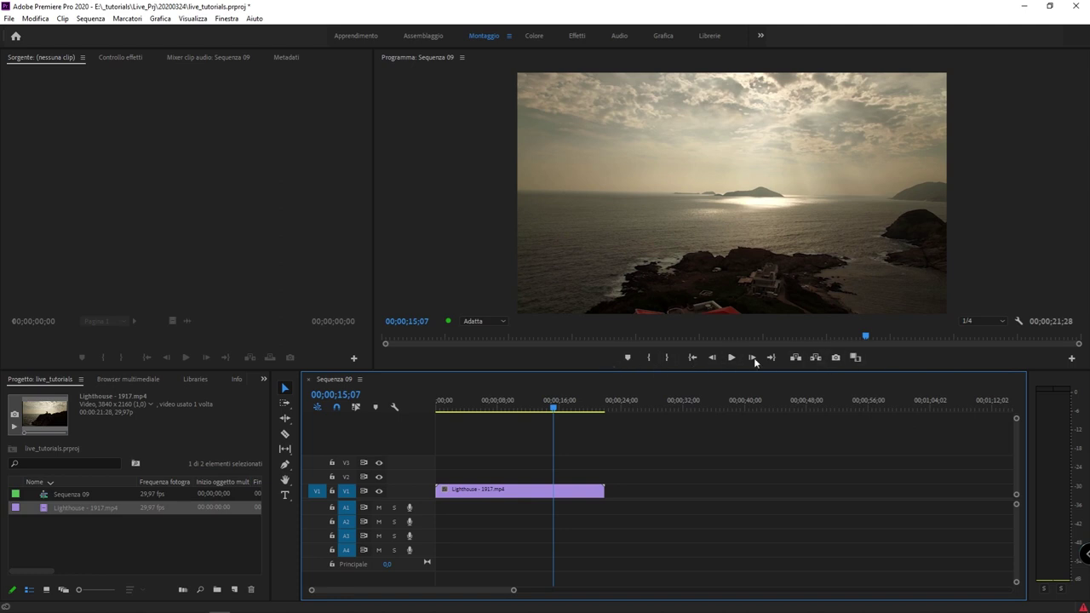
- Add the Attiva/disattiva proxy button to the Program monitor's button bar
left_click(1071, 359)
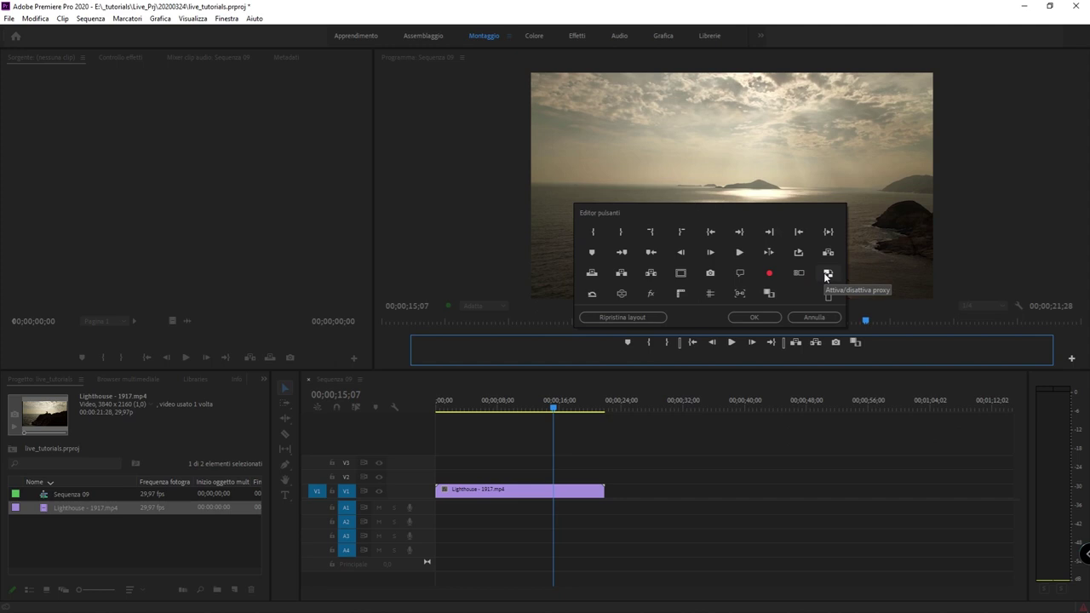
mouse_move(826, 274)
left_mouse_down()
mouse_move(843, 345)
mouse_move(882, 343)
left_mouse_up()
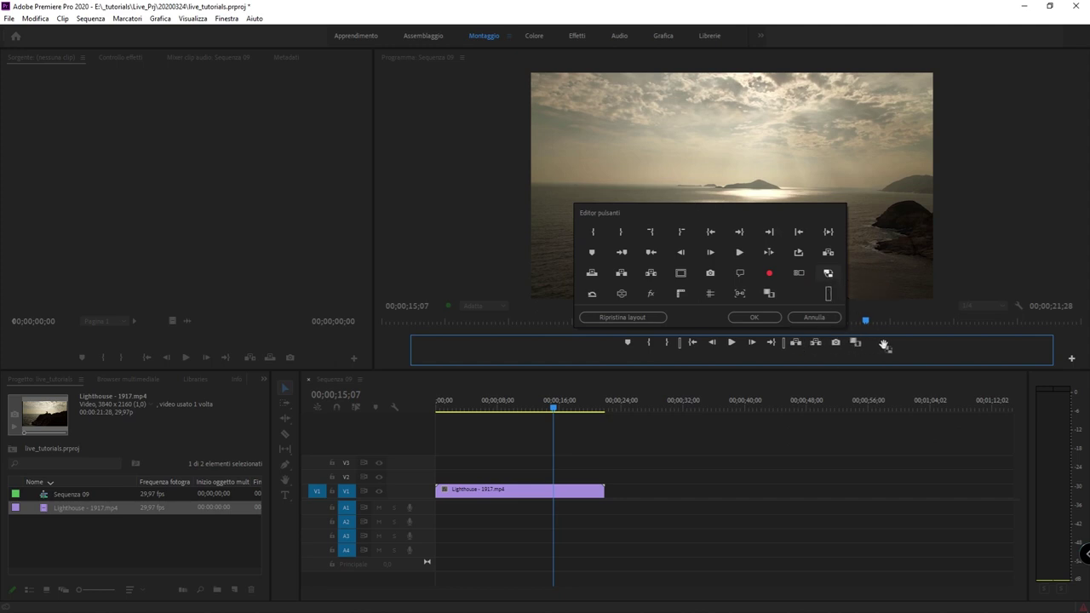
left_click(755, 318)
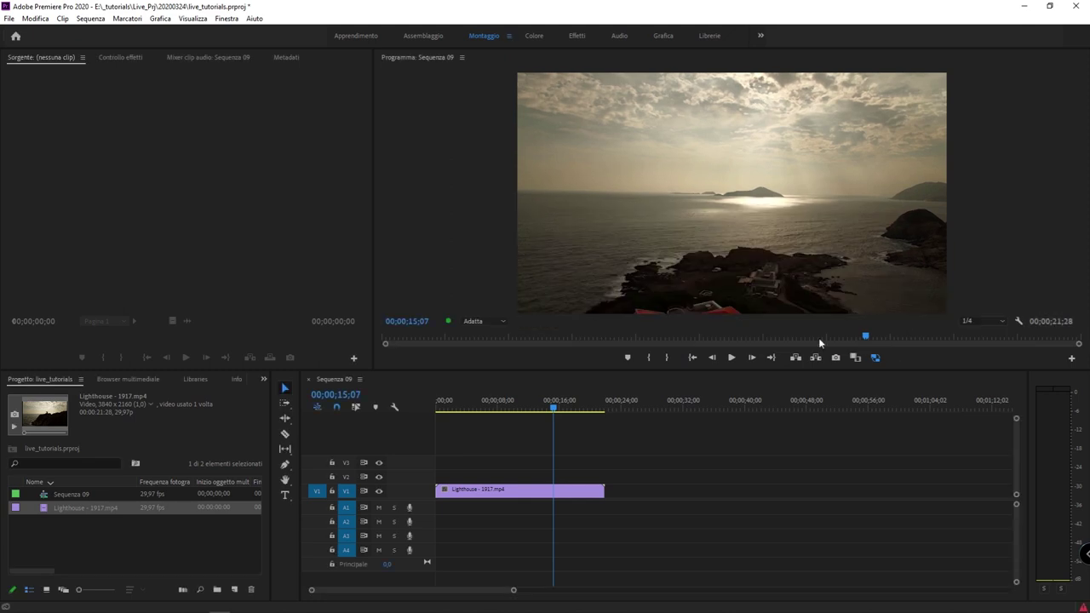
left_click(875, 358)
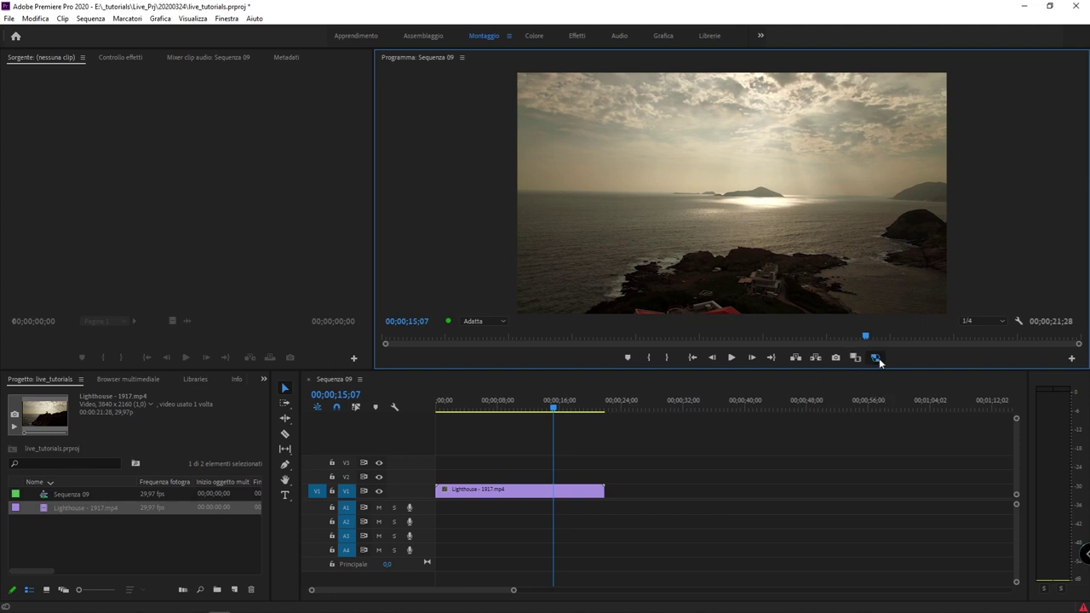
- Toggle proxy playback on, off, and back on in the Program monitor
left_click(877, 359)
left_click(877, 359)
left_click(877, 356)
- Scrub and play the Lighthouse clip to check playback through the proxy
left_click_drag(538, 409, 517, 405)
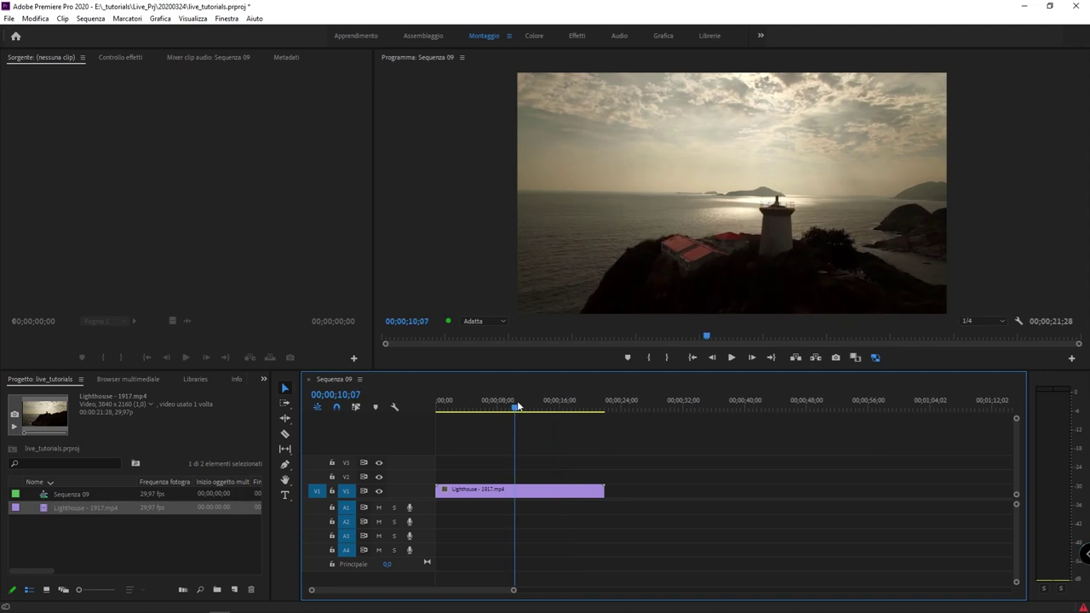
key("space")
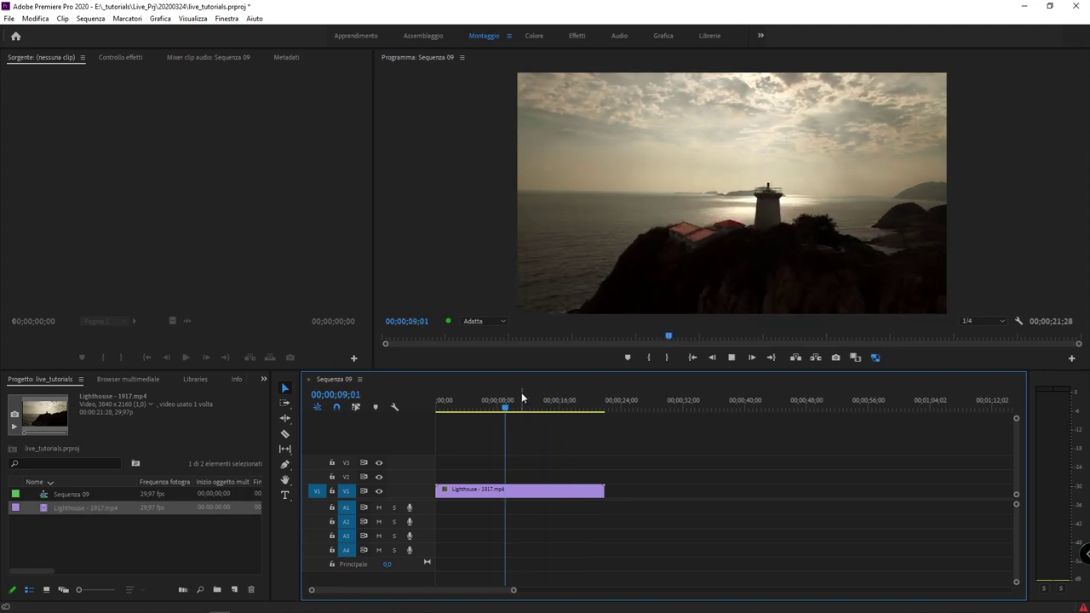
left_click(550, 408)
mouse_move(557, 413)
left_mouse_down()
mouse_move(479, 413)
mouse_move(513, 411)
left_mouse_up()
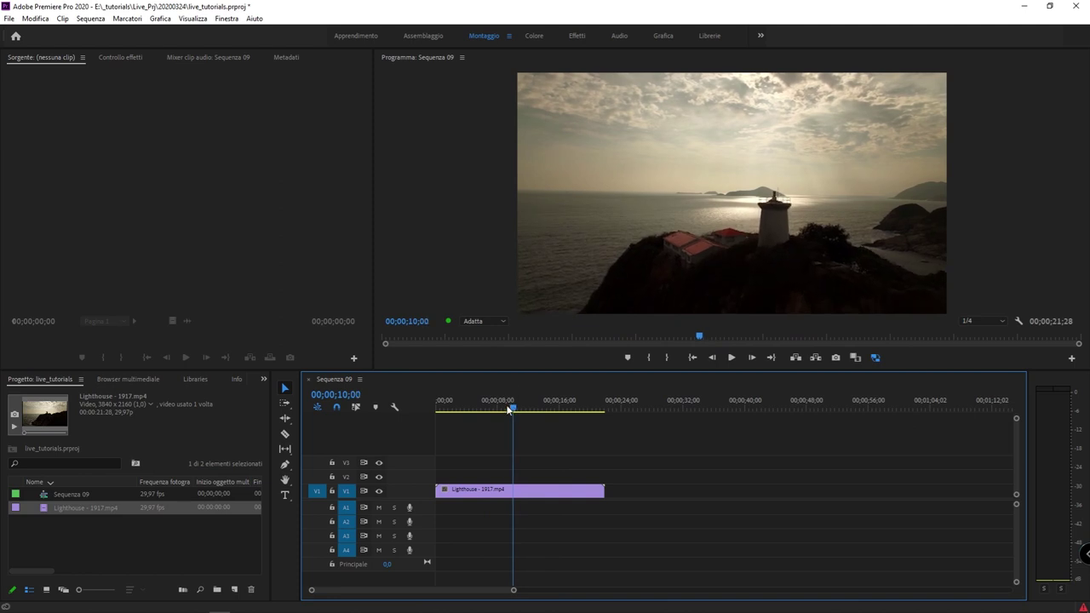
- Open Modifica > Interpreta metraggio for the Lighthouse clip, then switch to Media Encoder
left_click(164, 533)
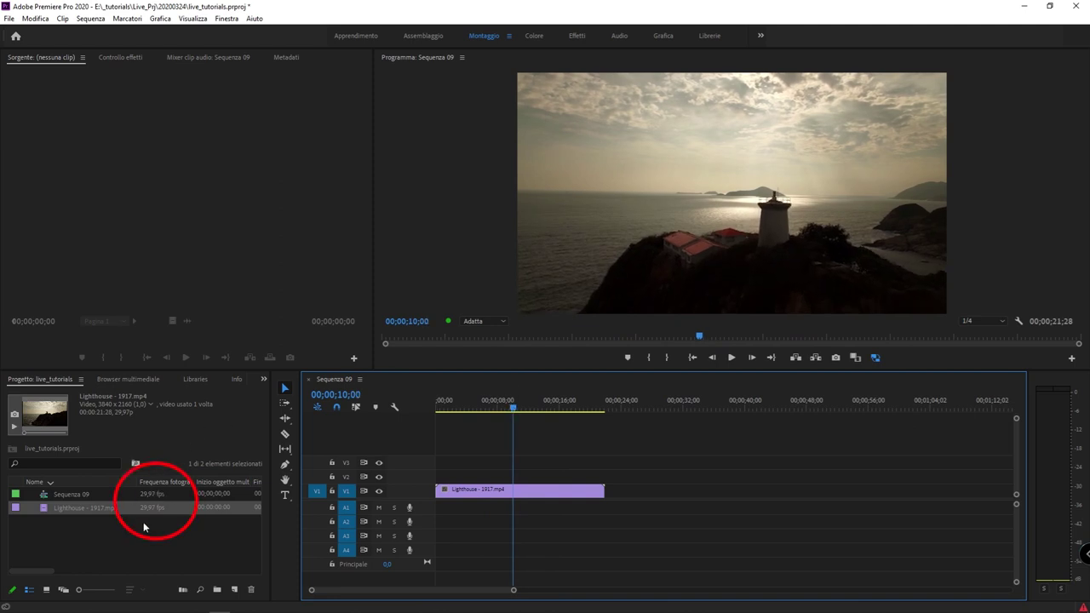
right_click(44, 509)
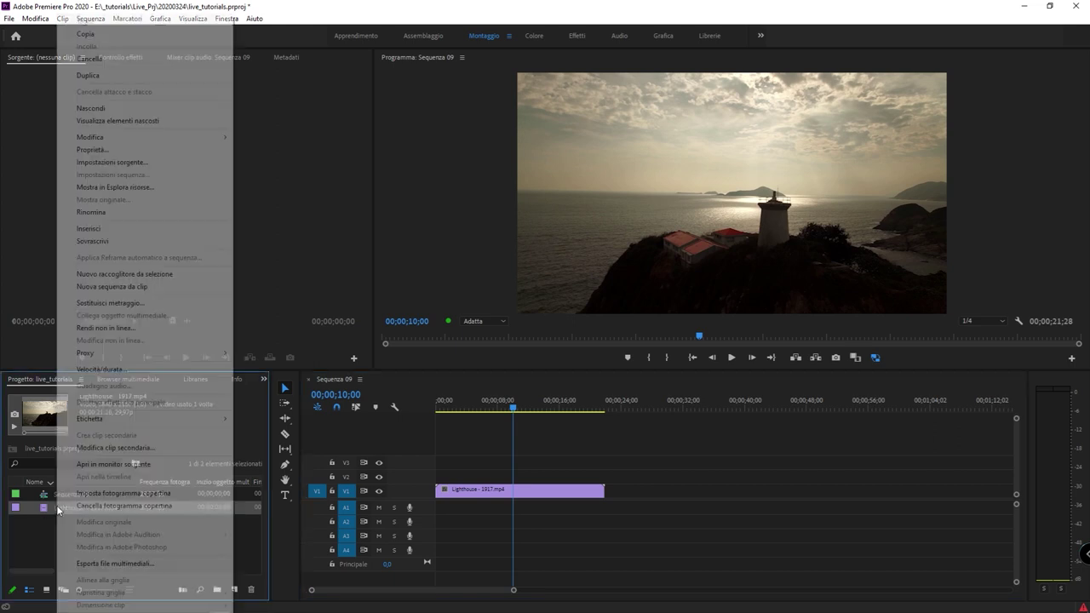
mouse_move(178, 140)
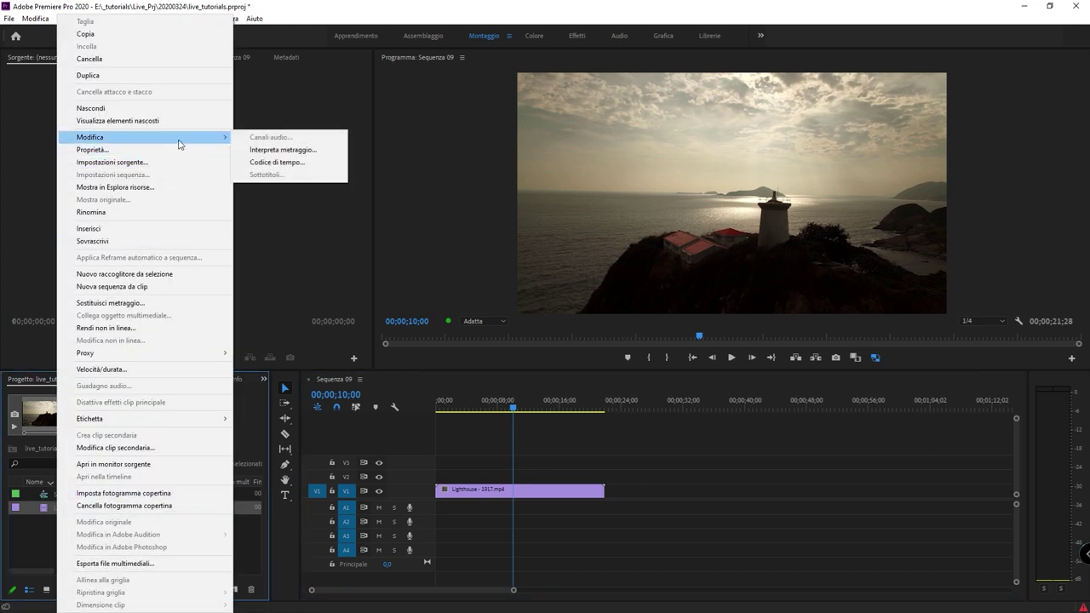
left_click(320, 150)
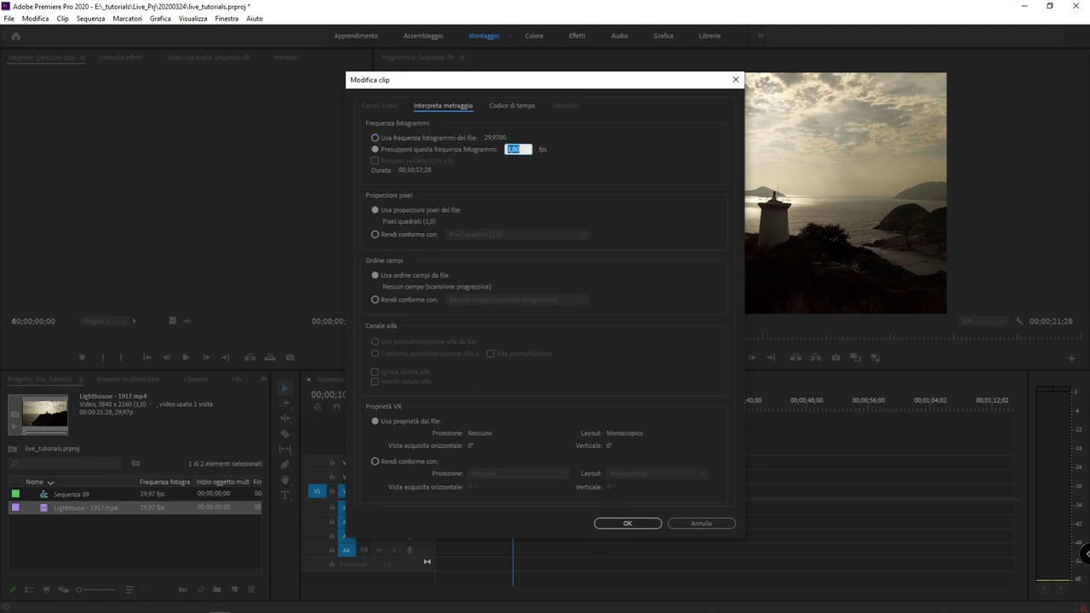
left_click(409, 606)
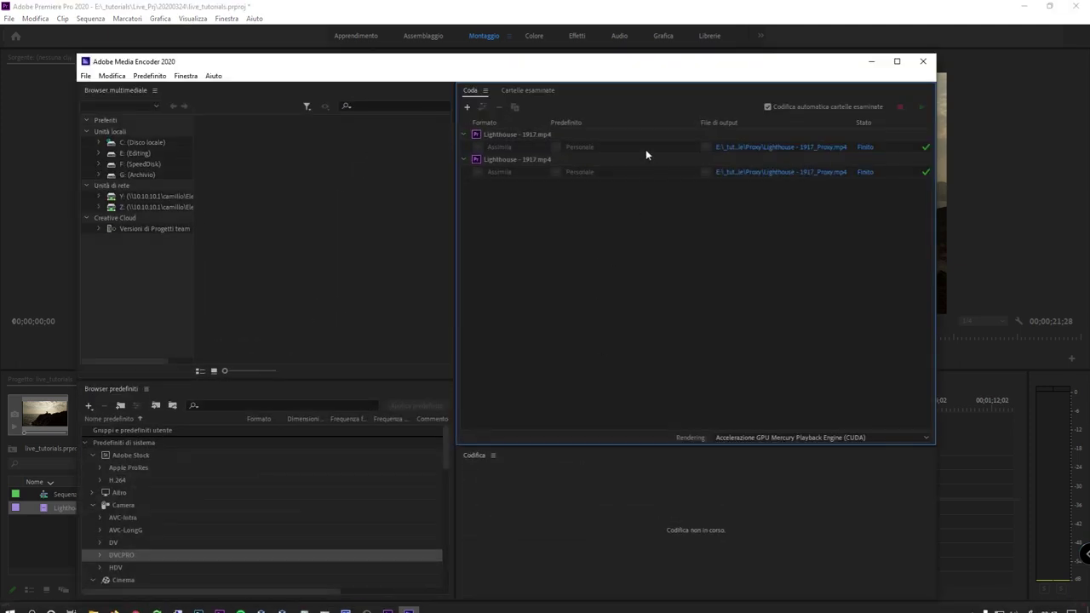
- Check the second Lighthouse proxy job in the queue, then close Media Encoder
right_click(653, 170)
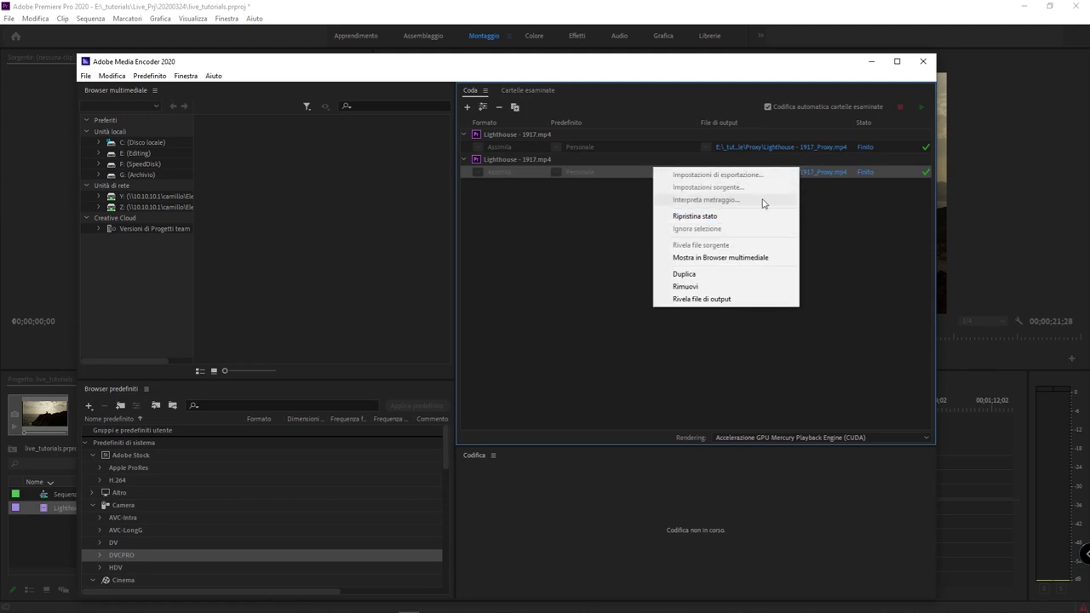
left_click(857, 302)
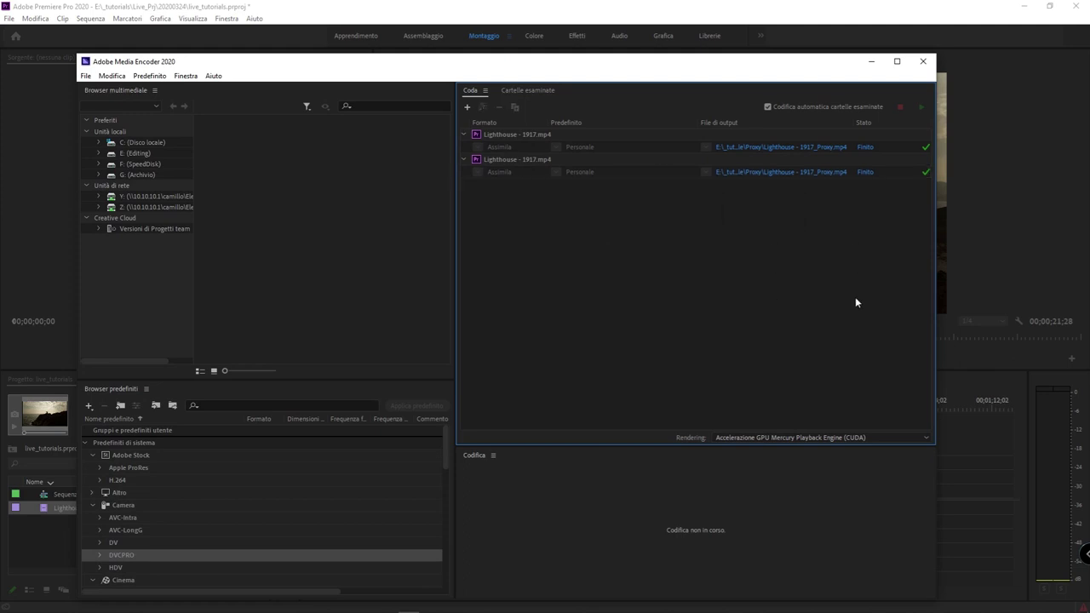
left_click(927, 66)
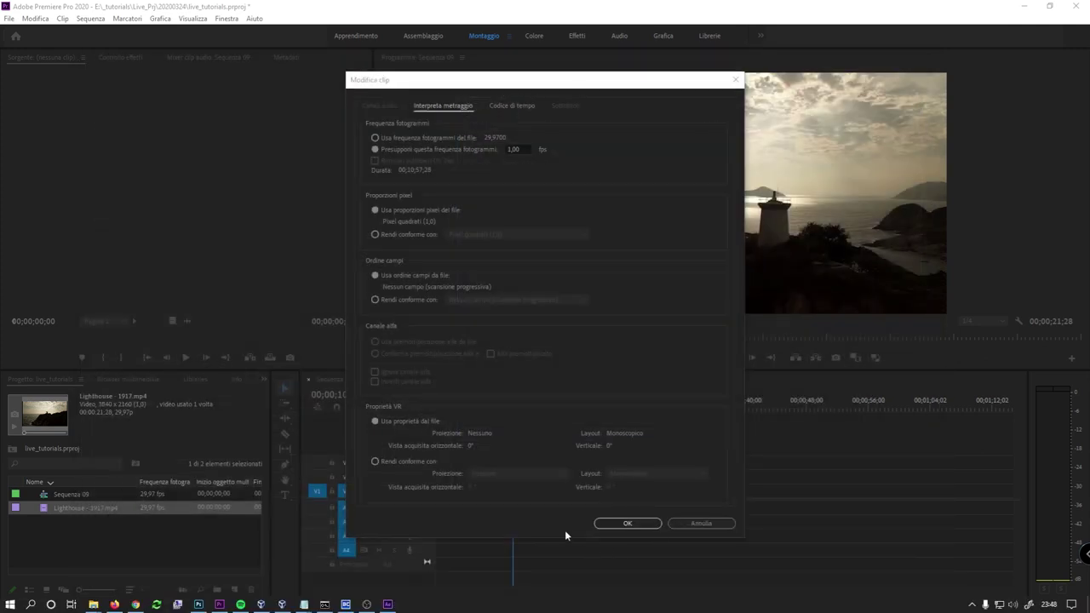
- Cancel the Modifica clip dialog, keeping the clip at 29,97 fps
left_click(699, 524)
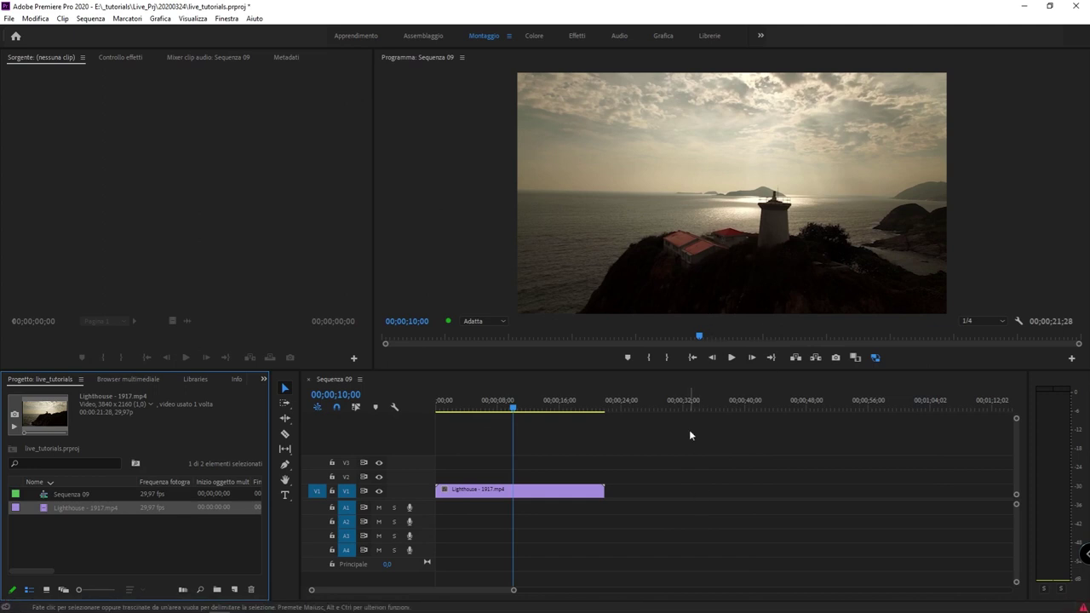